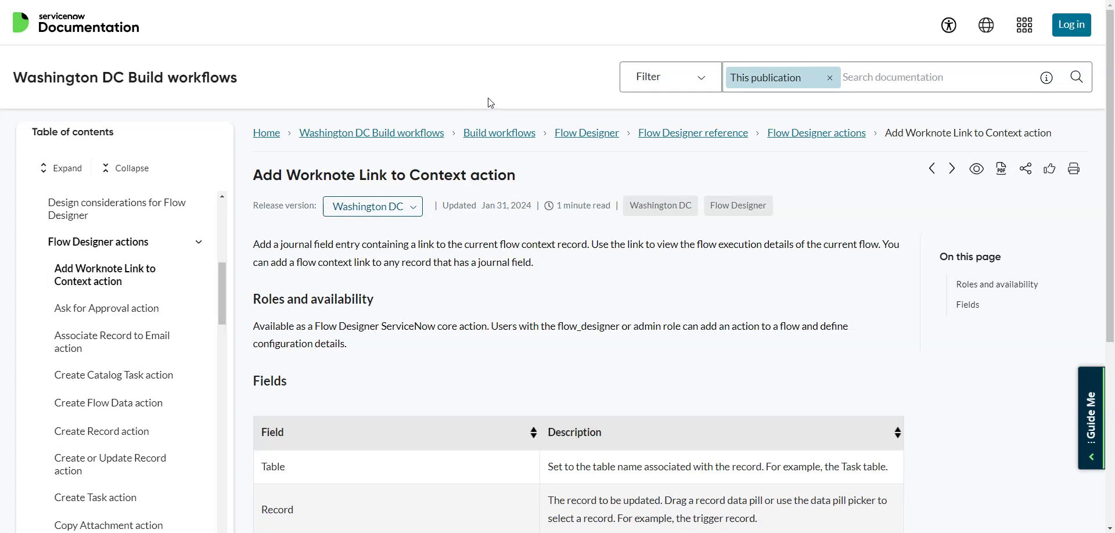
Step: Highlight parts of the Add Worknote Link to Context page title, then clear the selection
drag(551, 181, 285, 174)
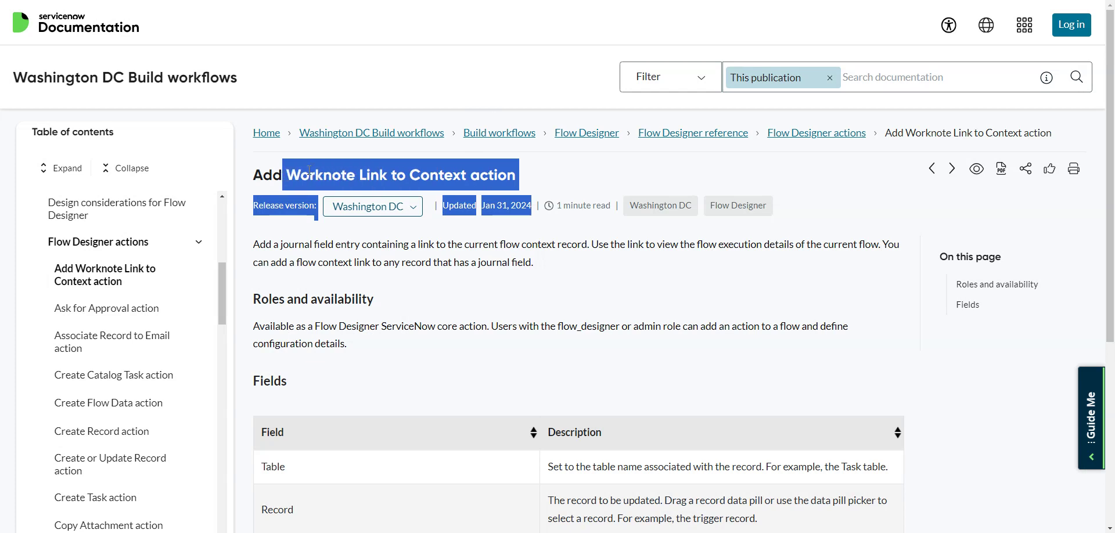
drag(359, 174, 397, 172)
click(428, 168)
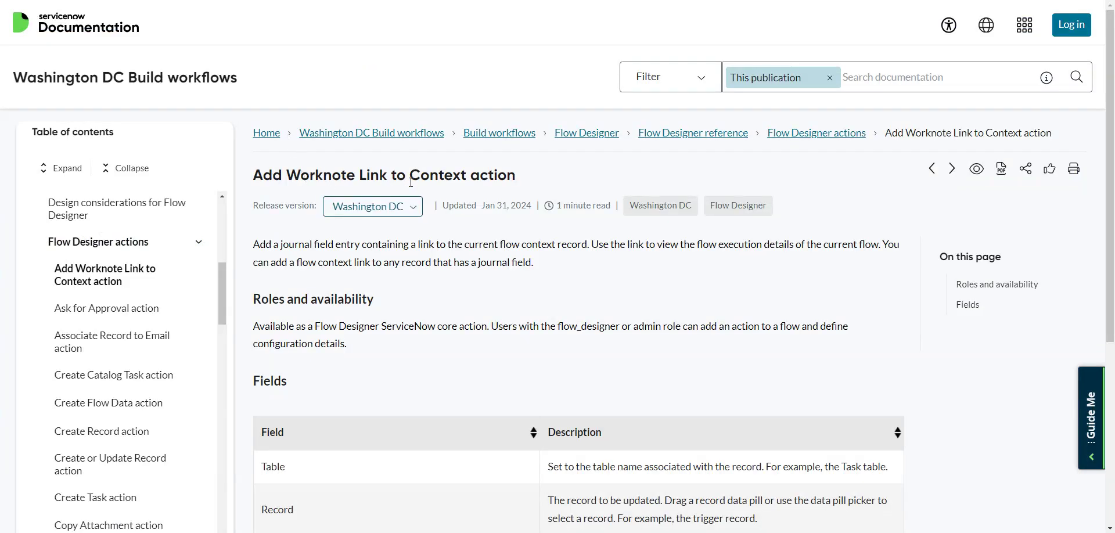
Step: Switch the documentation page to the San Diego release and scroll through it
click(411, 212)
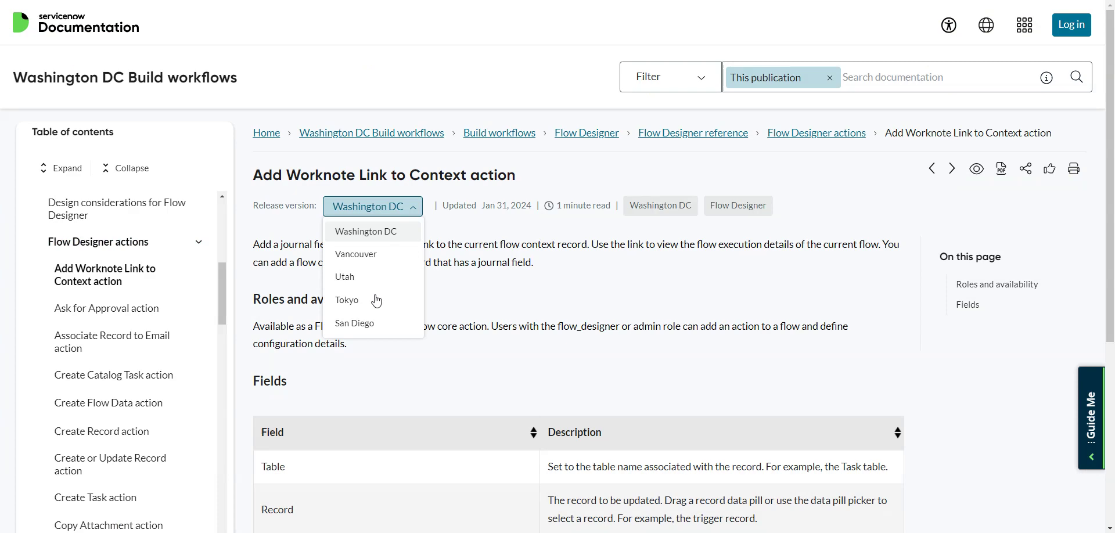
click(361, 325)
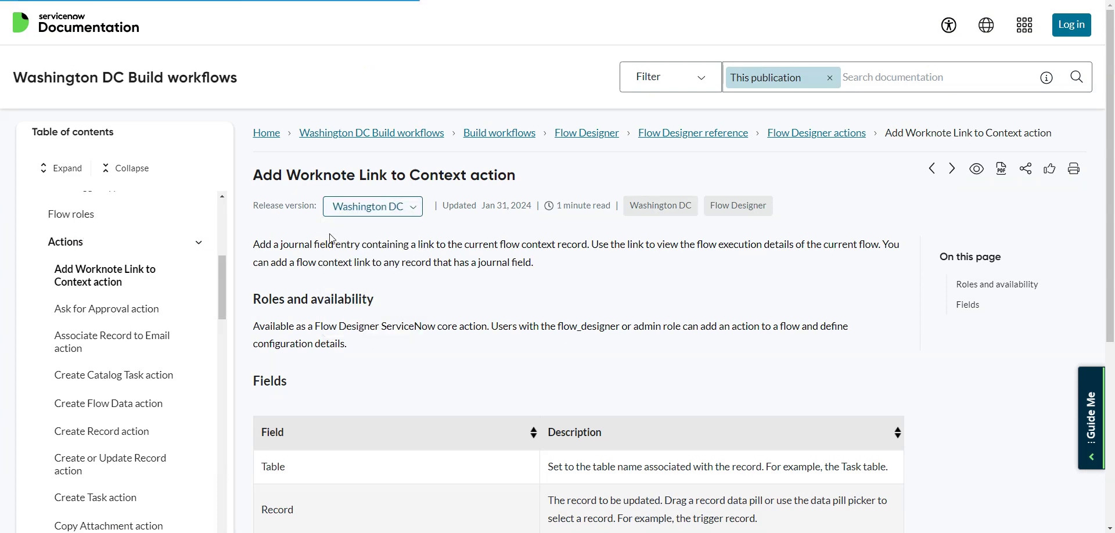
scroll(457, 265, down, 2)
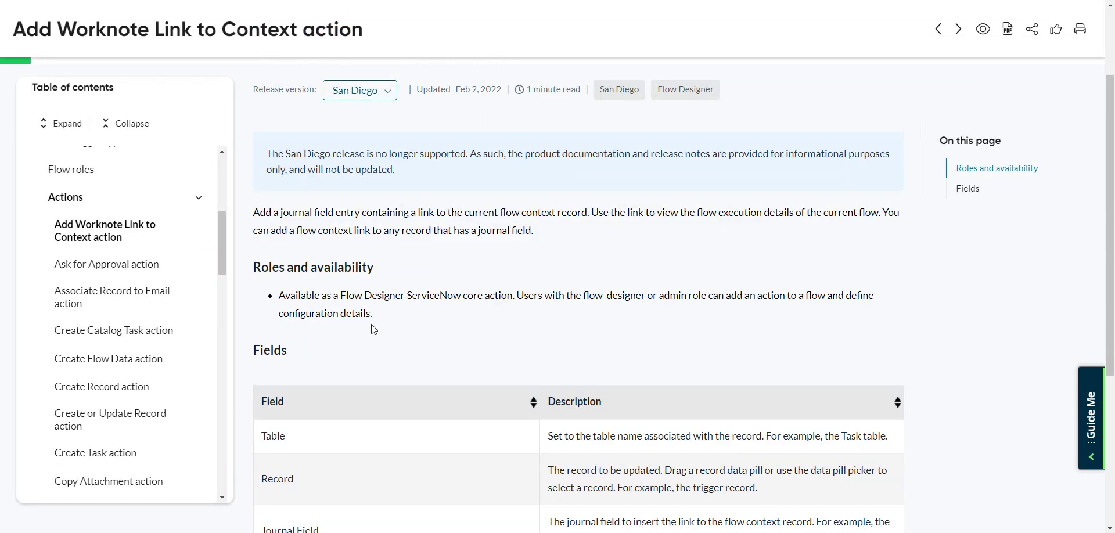
scroll(383, 325, down, 1)
scroll(386, 285, up, 3)
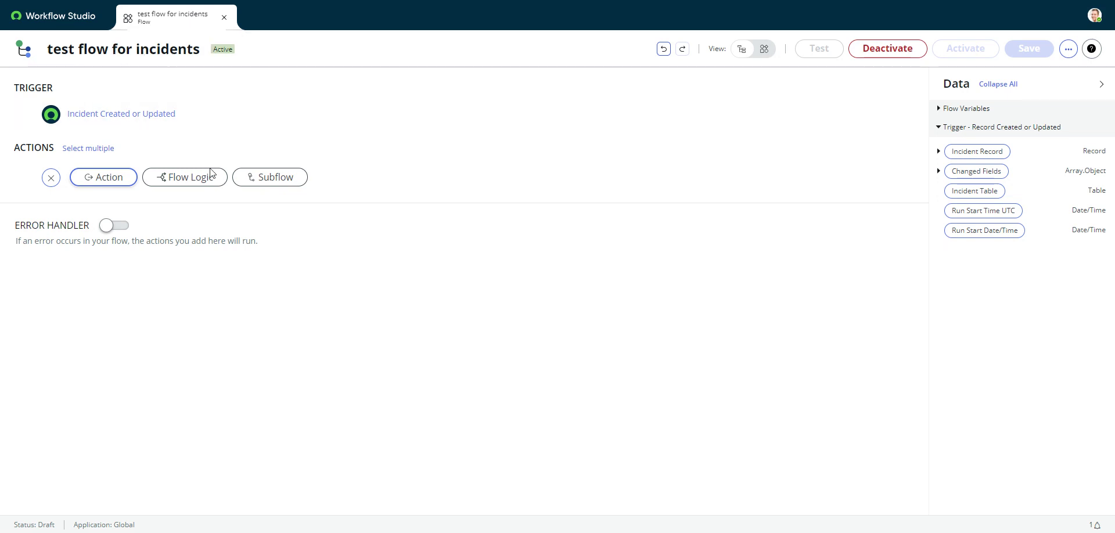
mouse_move(123, 114)
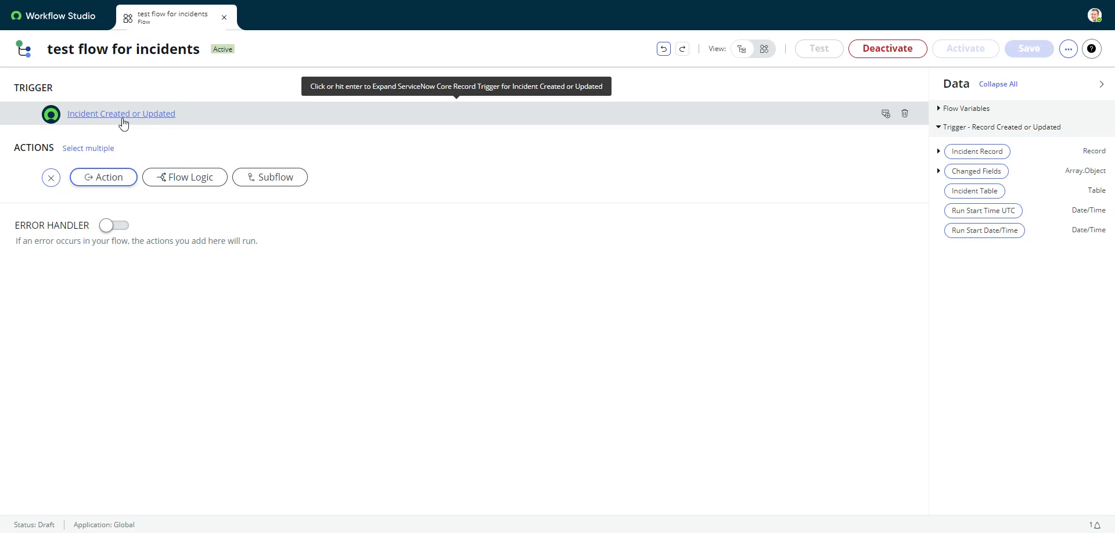
Step: Add an Add Worknote Link to Context action fed with the trigger's Incident Record
click(114, 192)
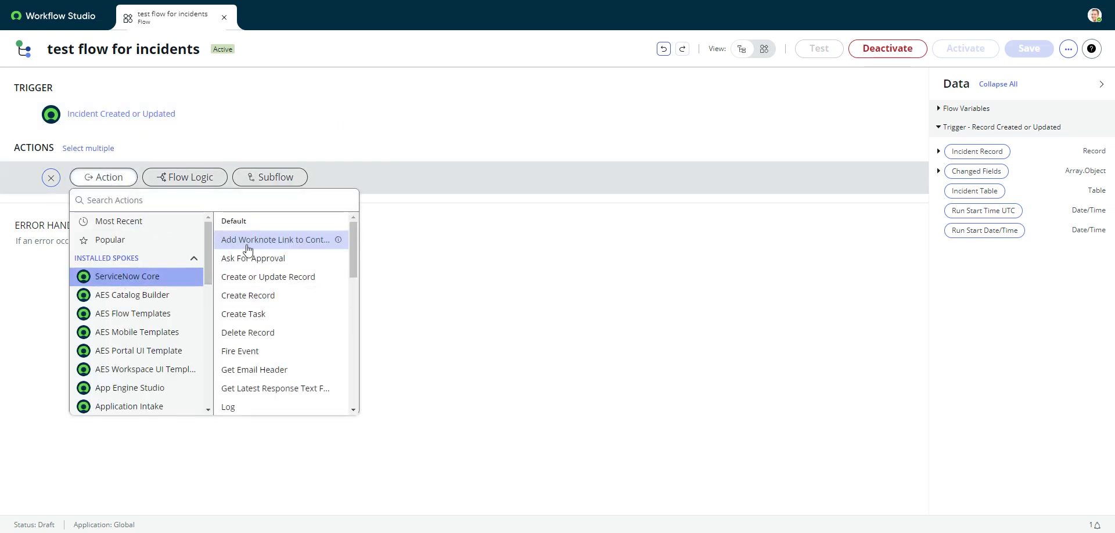
click(266, 243)
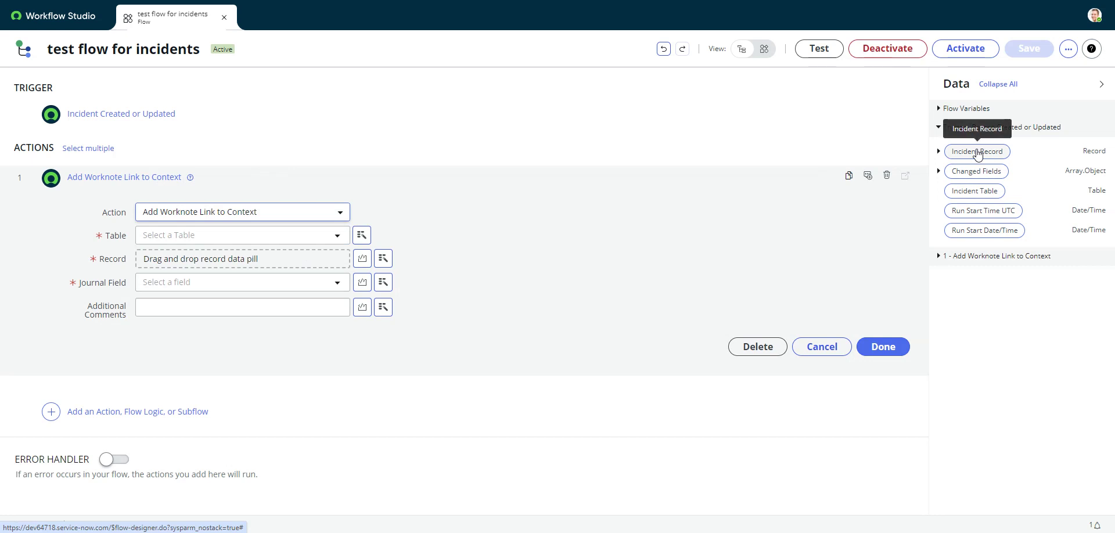
mouse_move(976, 152)
mouse_down()
mouse_move(196, 239)
mouse_move(187, 265)
mouse_up()
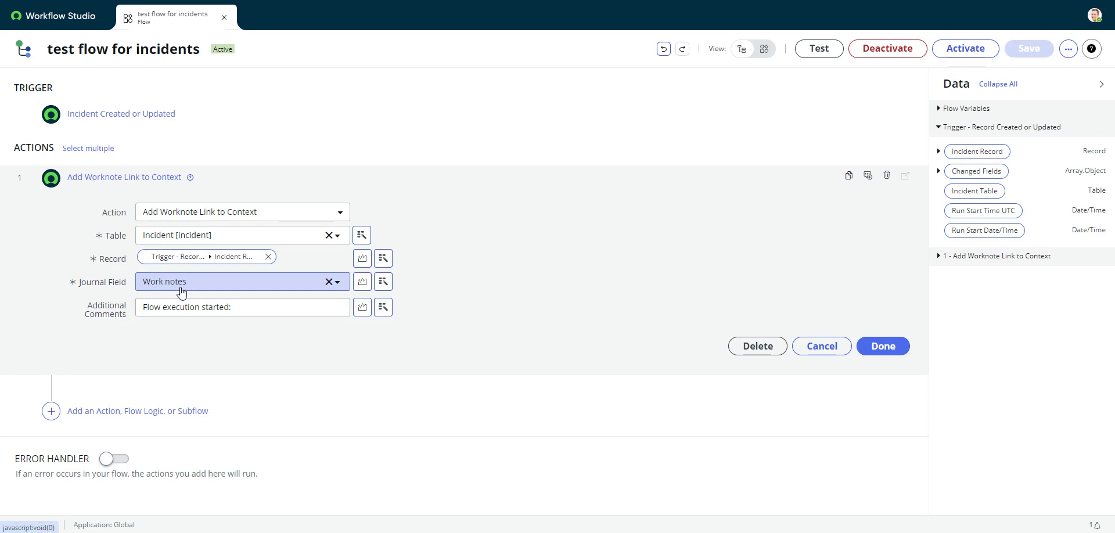
Step: Edit the action's work note comment to read 'Flow has started:'
click(229, 306)
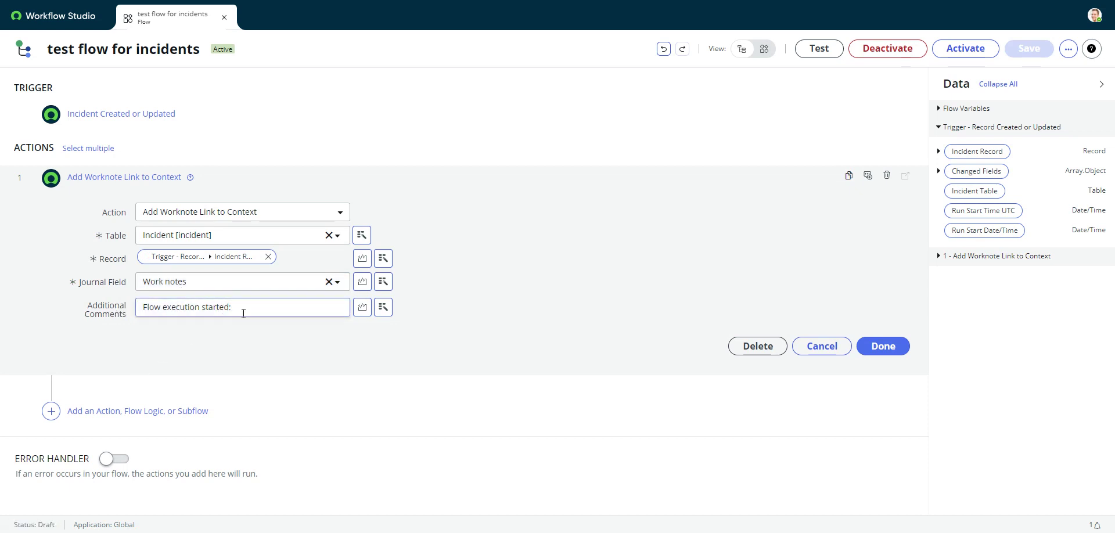
text(:)
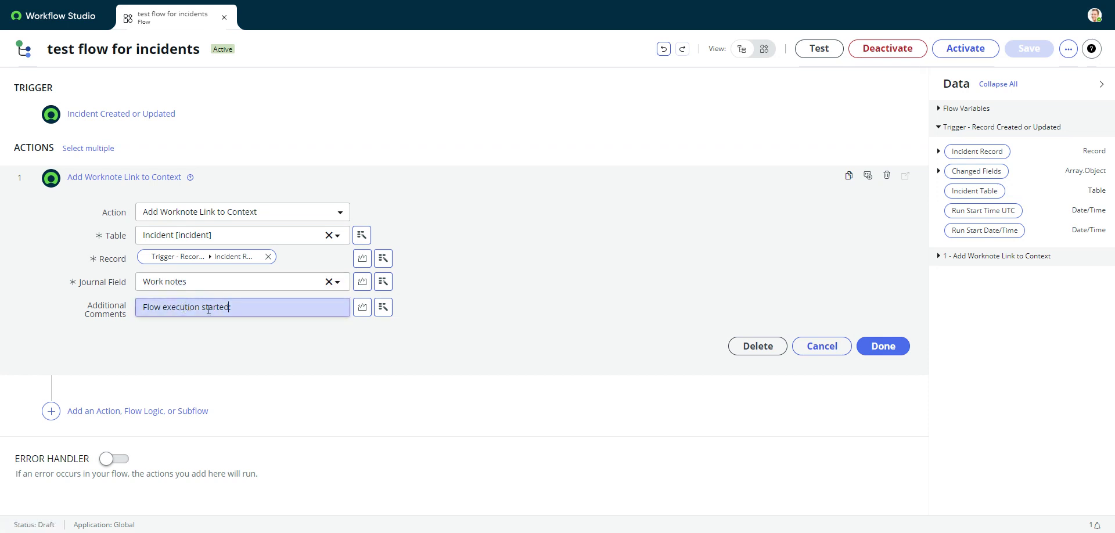
double_click(188, 306)
key(BackSpace)
text(has)
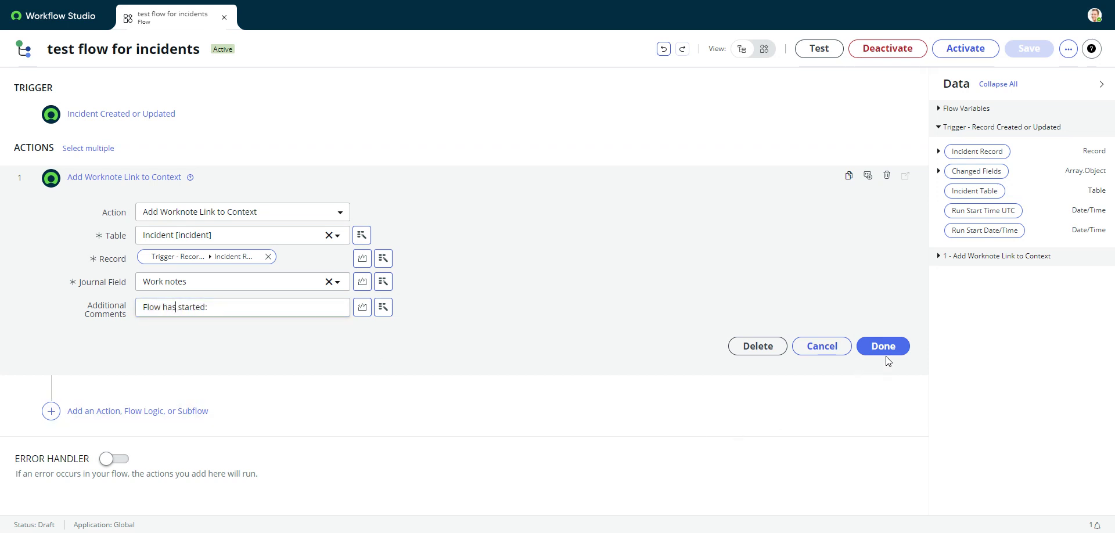
Step: Finish configuring the action and activate the flow, confirming the prompt
click(884, 350)
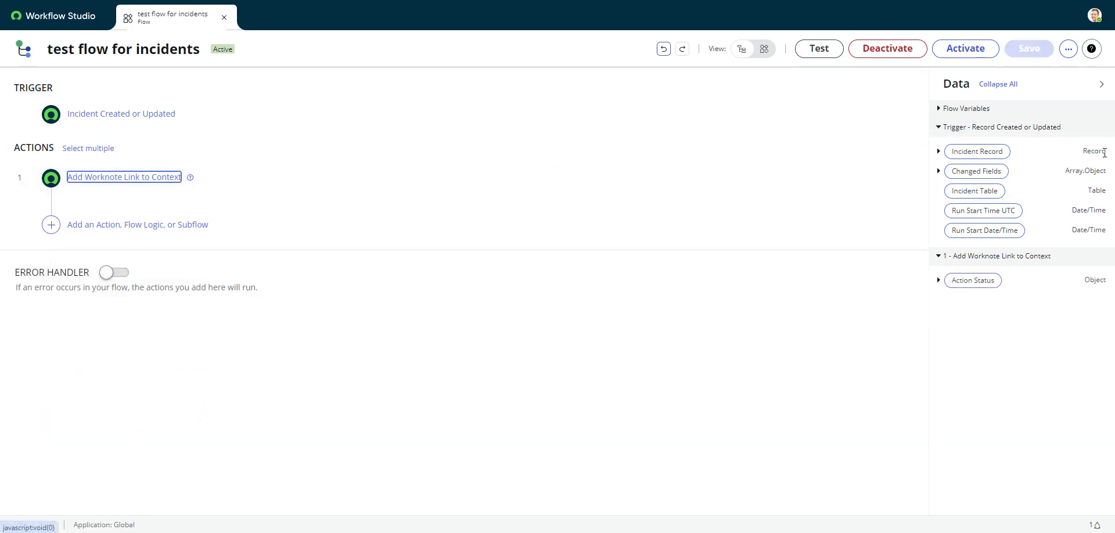
click(973, 50)
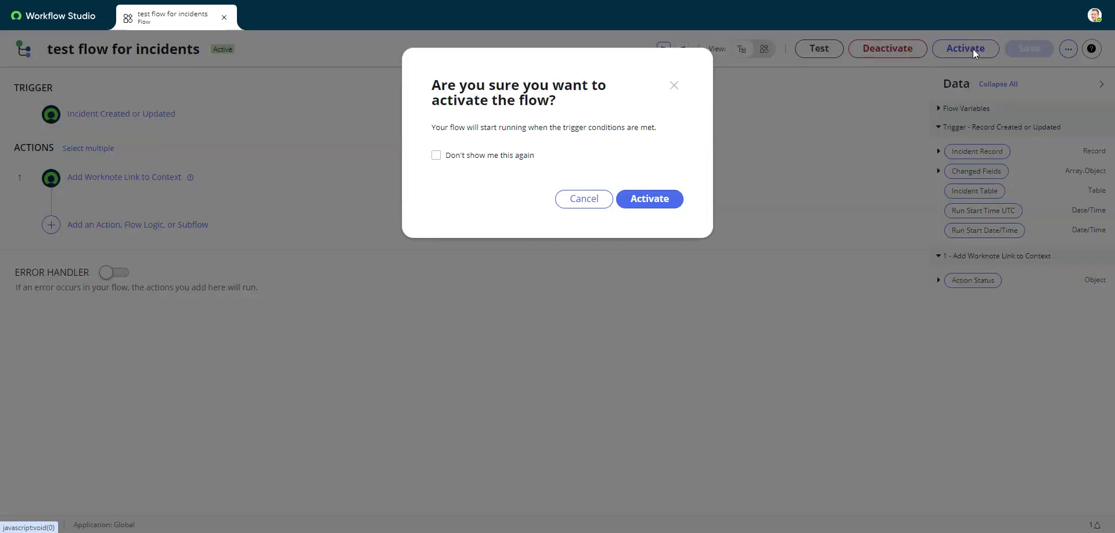
click(656, 197)
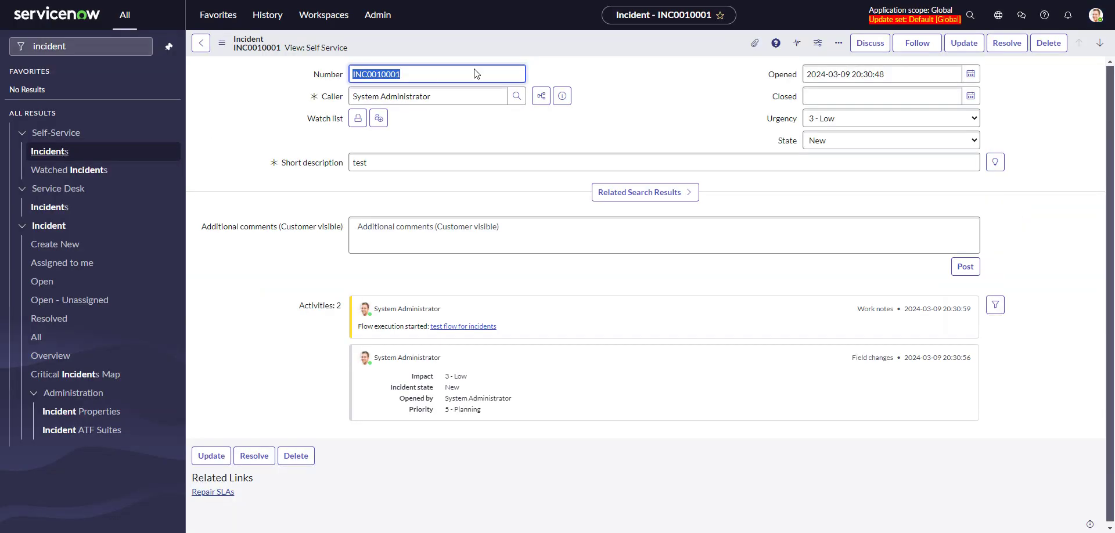
Step: Submit a new self-service incident with short description 'test'
click(68, 153)
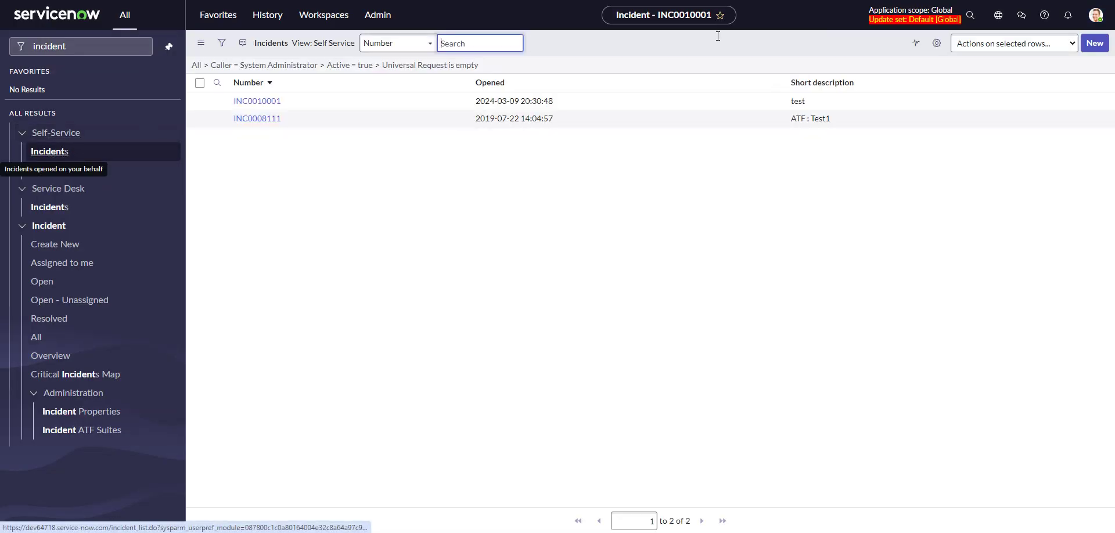
click(1099, 43)
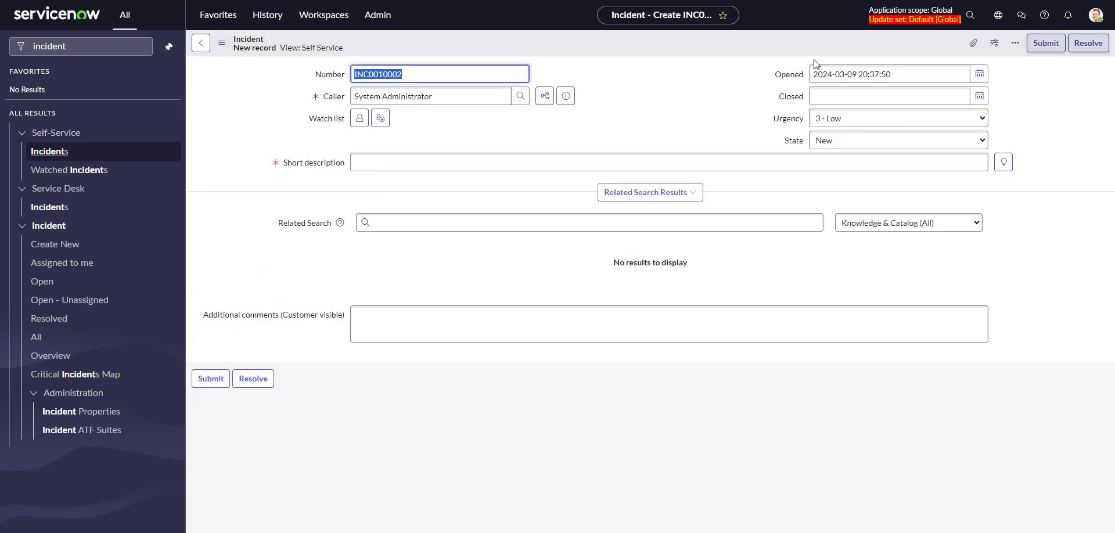
click(393, 162)
text(test)
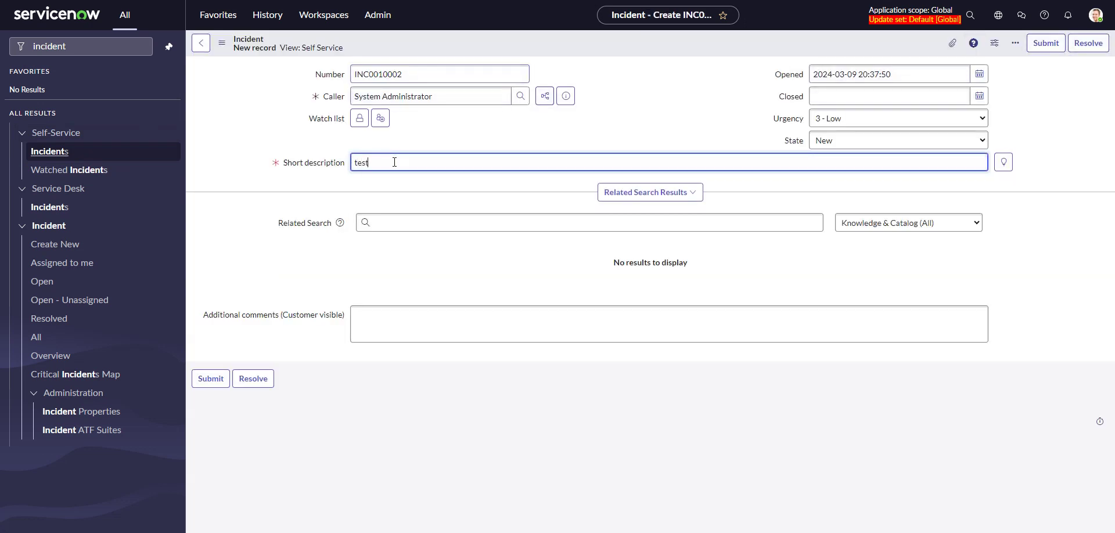
click(745, 50)
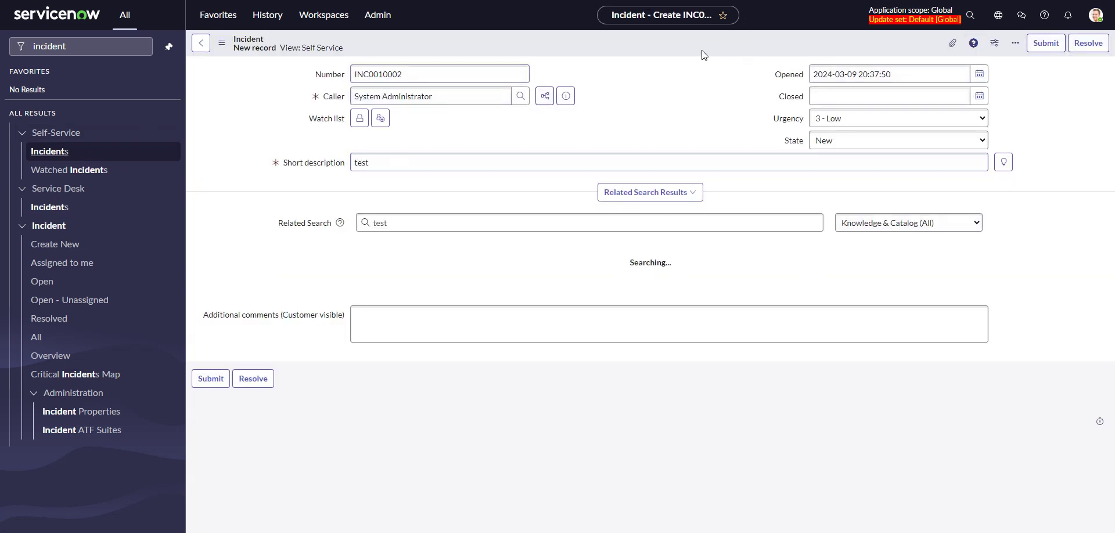
right_click(778, 45)
click(716, 61)
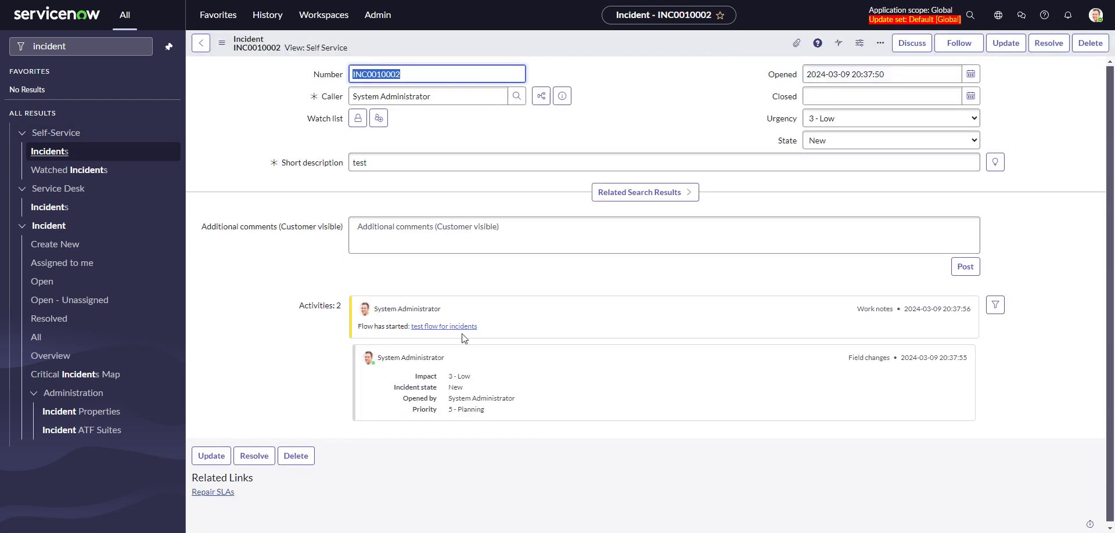
Step: Open the flow execution from the incident's work note link, then switch Workflow Studio tabs back to it
click(463, 332)
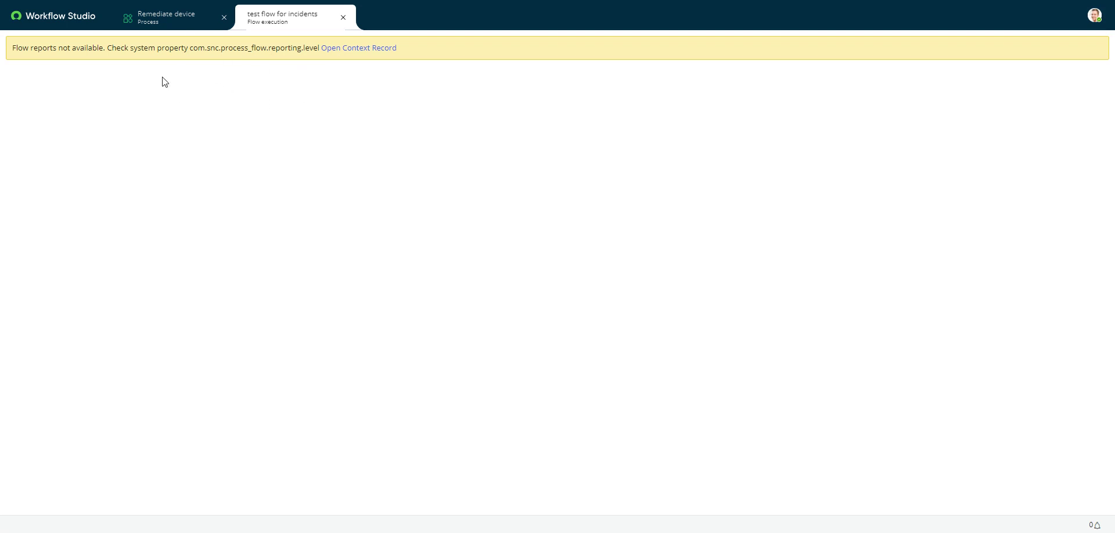
click(153, 21)
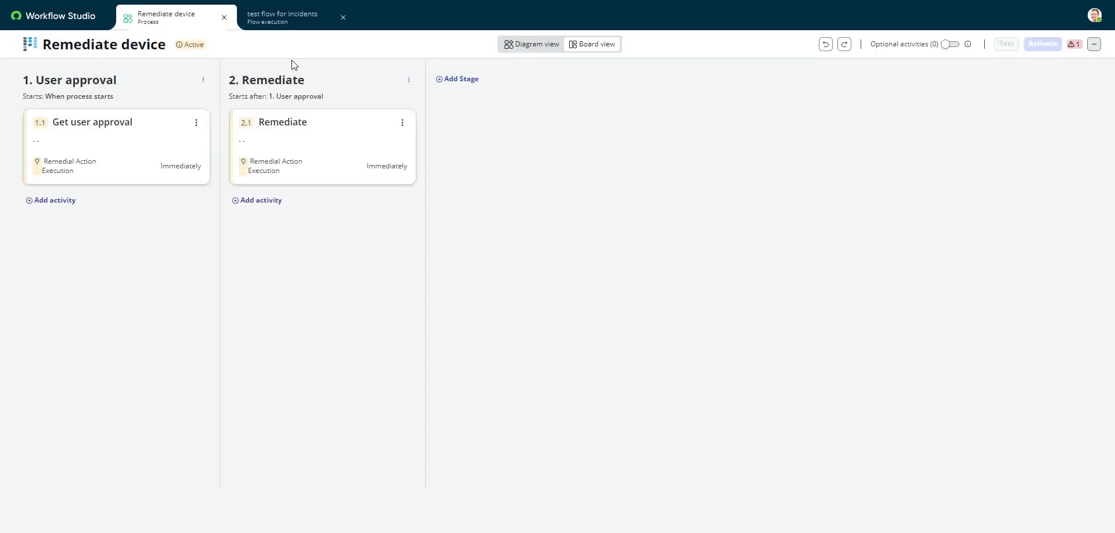
click(271, 20)
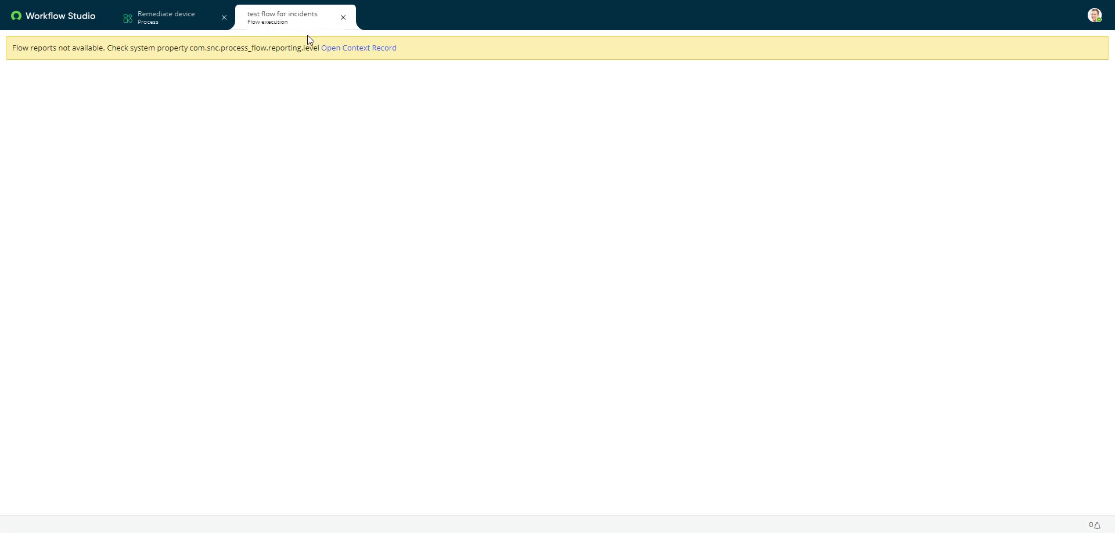